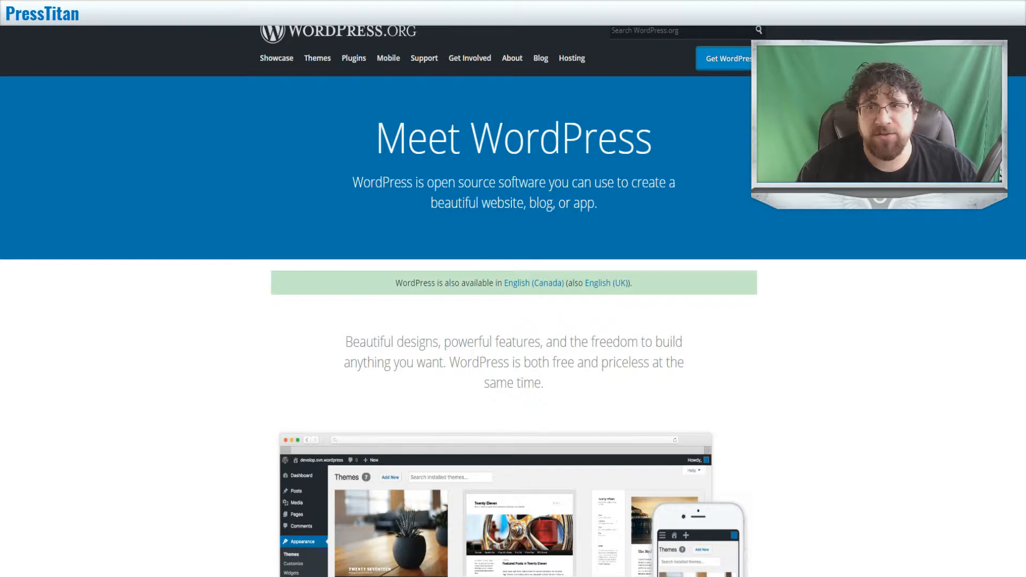
Step: Open the Get WordPress download page on WordPress.org
{"action": "left_click", "coordinate": [727, 59]}
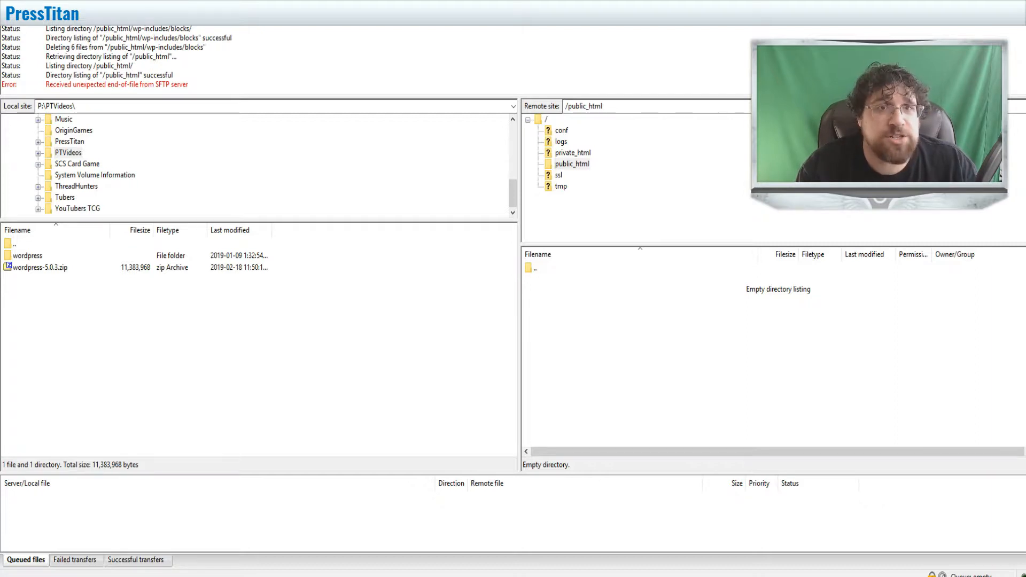
Step: Switch to the FTP client, reconnect to the server and open the remote public_html folder
{"action": "key", "text": "Return"}
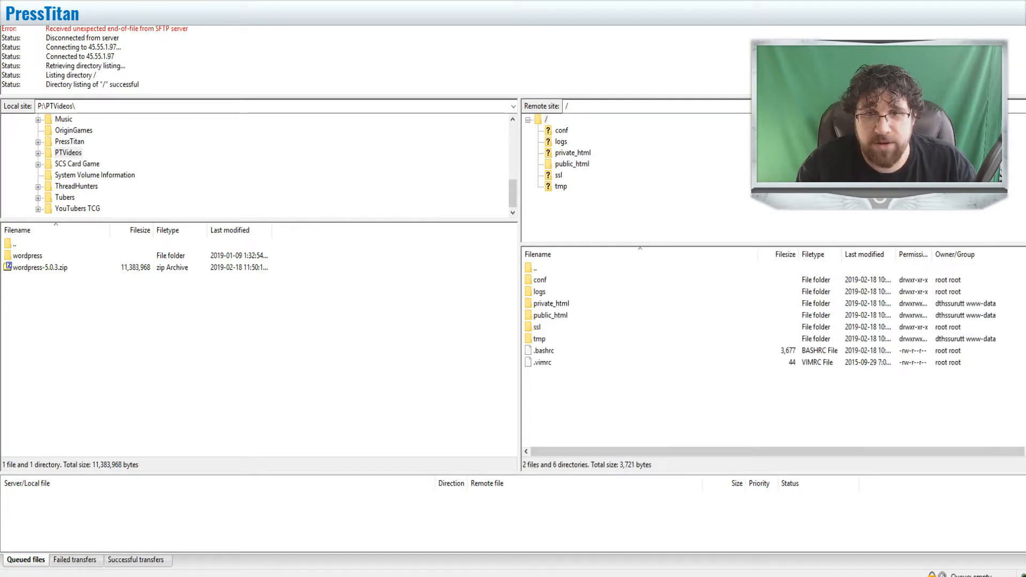
{"action": "double_click", "coordinate": [551, 315]}
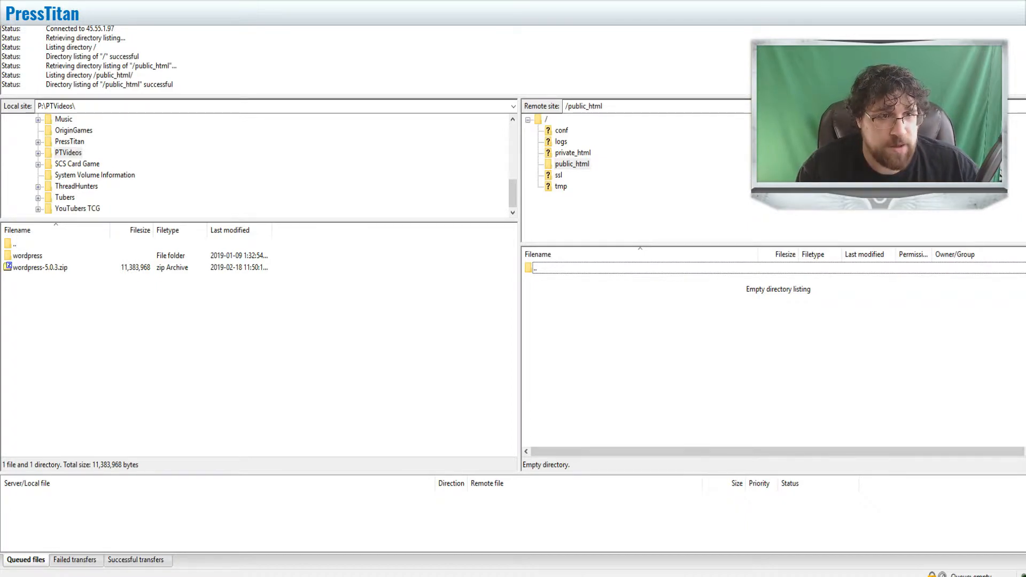
Step: Upload all files and folders from the local wordpress folder into the remote public_html directory
{"action": "left_click", "coordinate": [28, 256]}
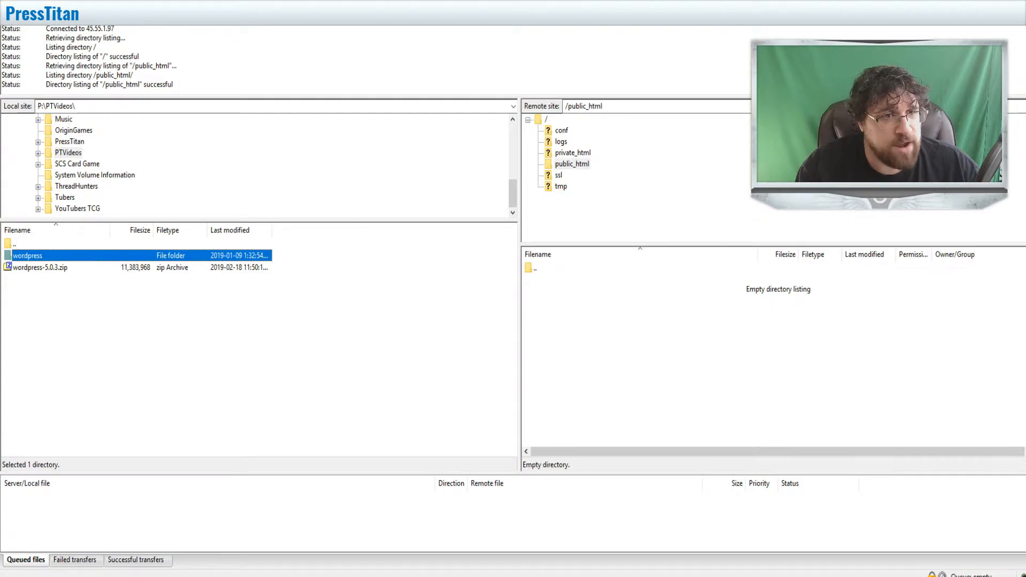
{"action": "double_click", "coordinate": [27, 256]}
{"action": "left_click", "coordinate": [27, 256]}
{"action": "scroll", "coordinate": [27, 256], "scroll_direction": "down", "scroll_amount": 1}
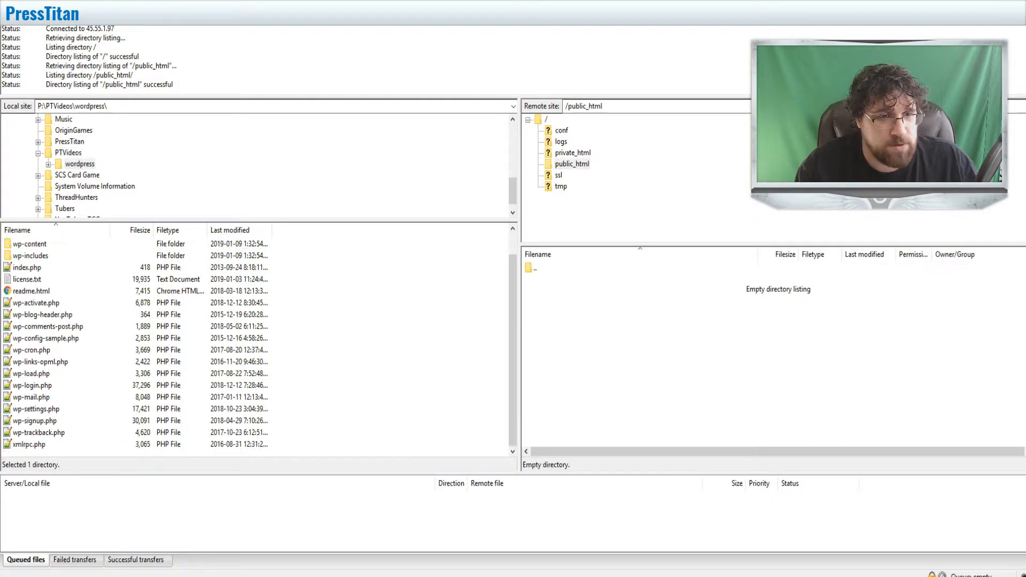
{"action": "key", "text": "ctrl+a"}
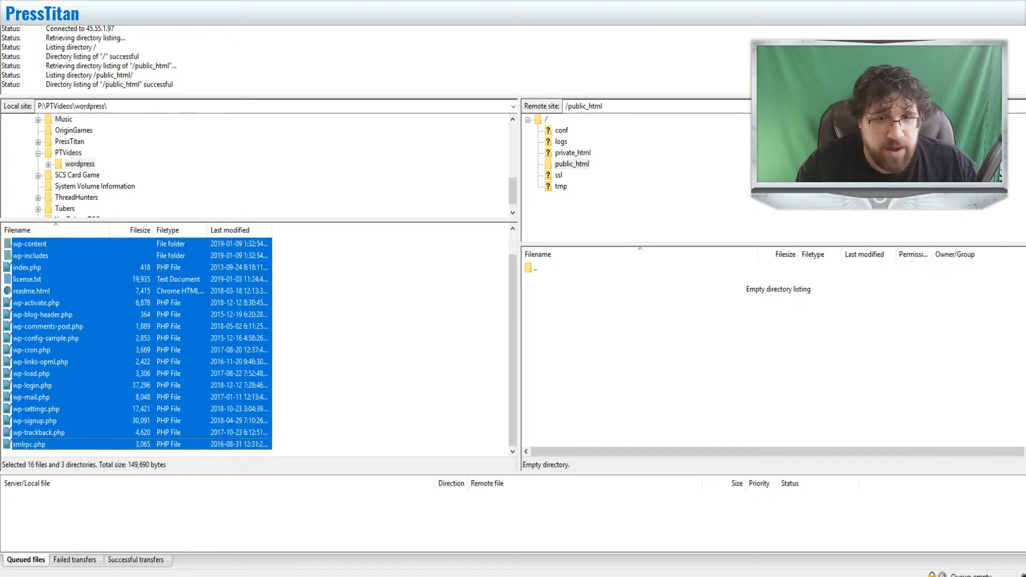
{"action": "key", "text": "Return"}
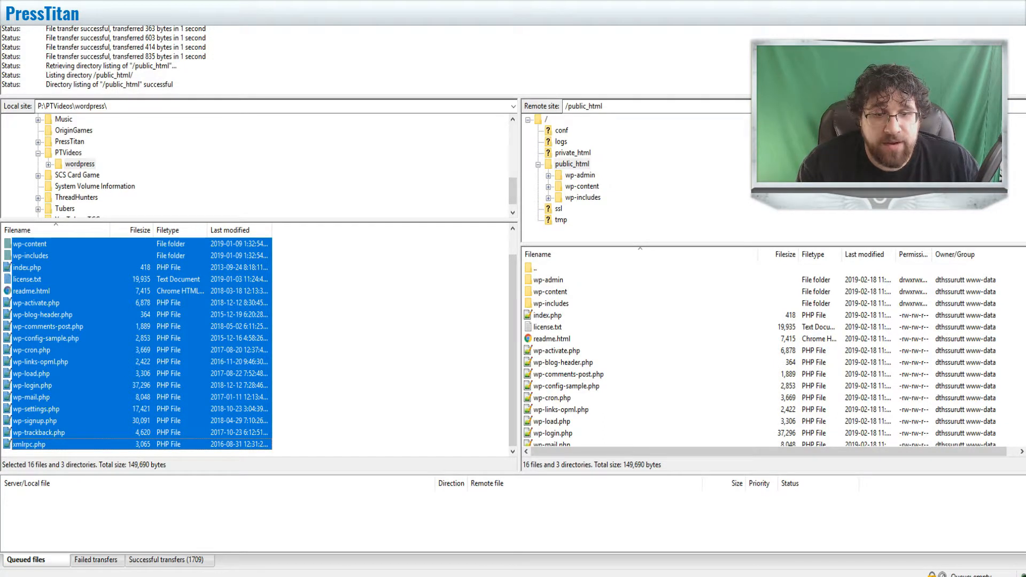
Step: Switch to the browser and reload the new site's page to start the WordPress setup
{"action": "mouse_move", "coordinate": [278, 576]}
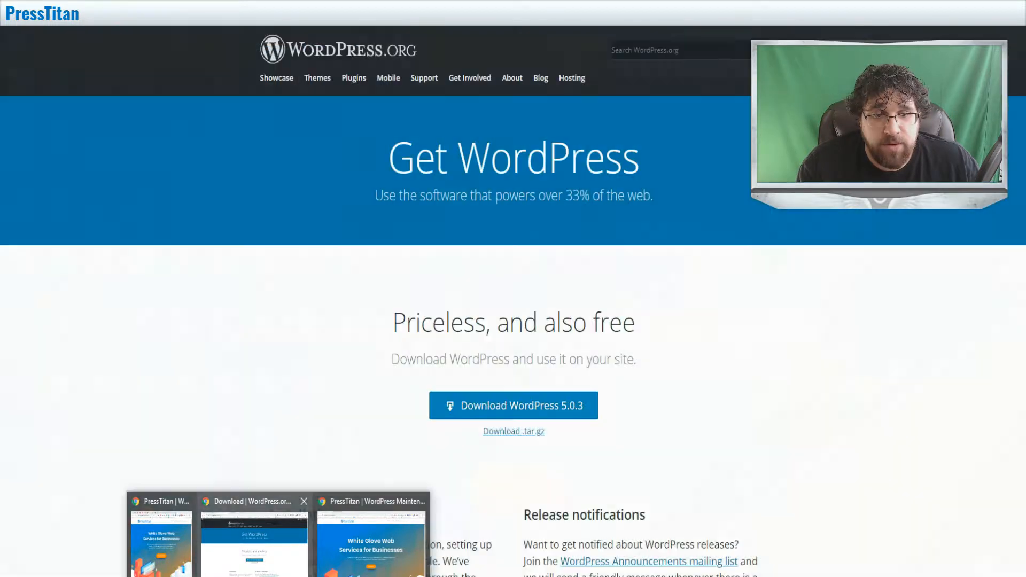
{"action": "left_click", "coordinate": [255, 574]}
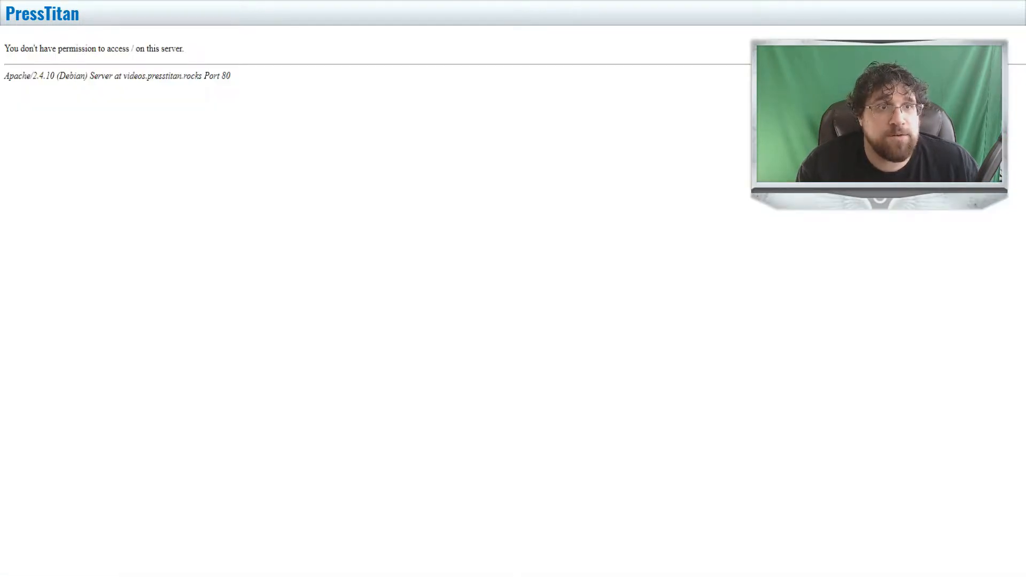
{"action": "key", "text": "F5"}
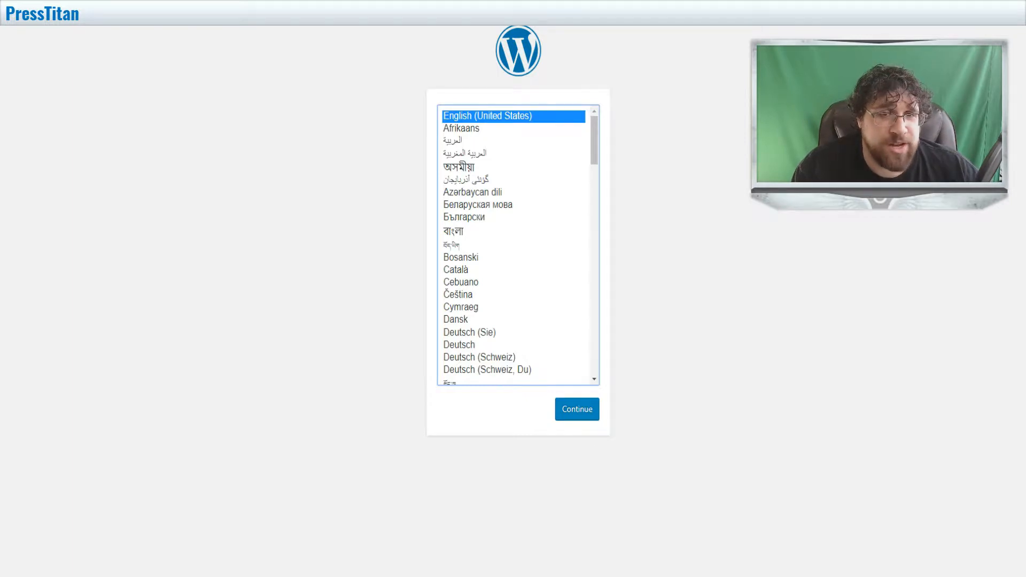
Step: Look through the available languages and continue the setup with English (United States)
{"action": "scroll", "coordinate": [513, 244], "scroll_direction": "down", "scroll_amount": 5}
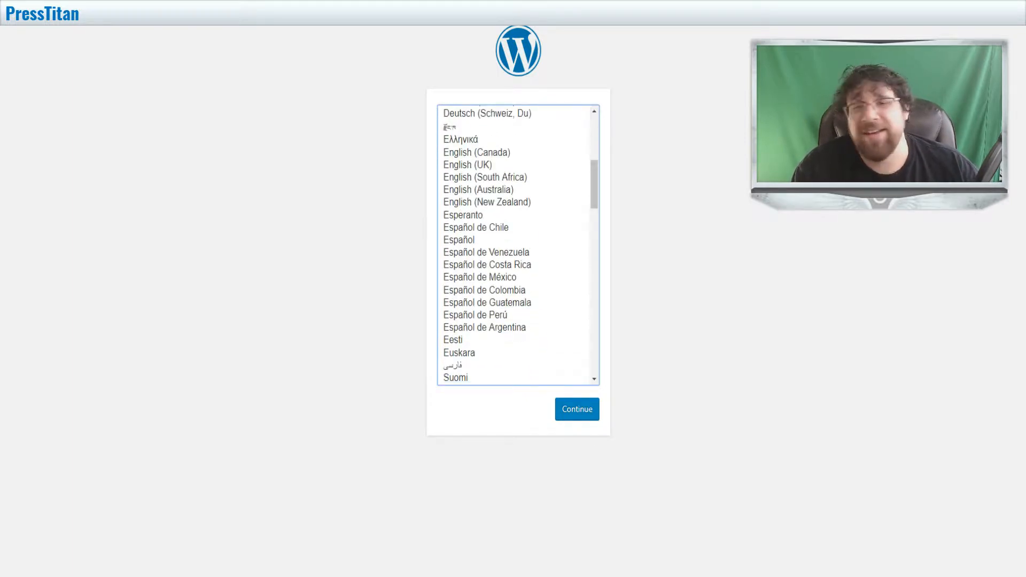
{"action": "scroll", "coordinate": [513, 245], "scroll_direction": "down", "scroll_amount": 20}
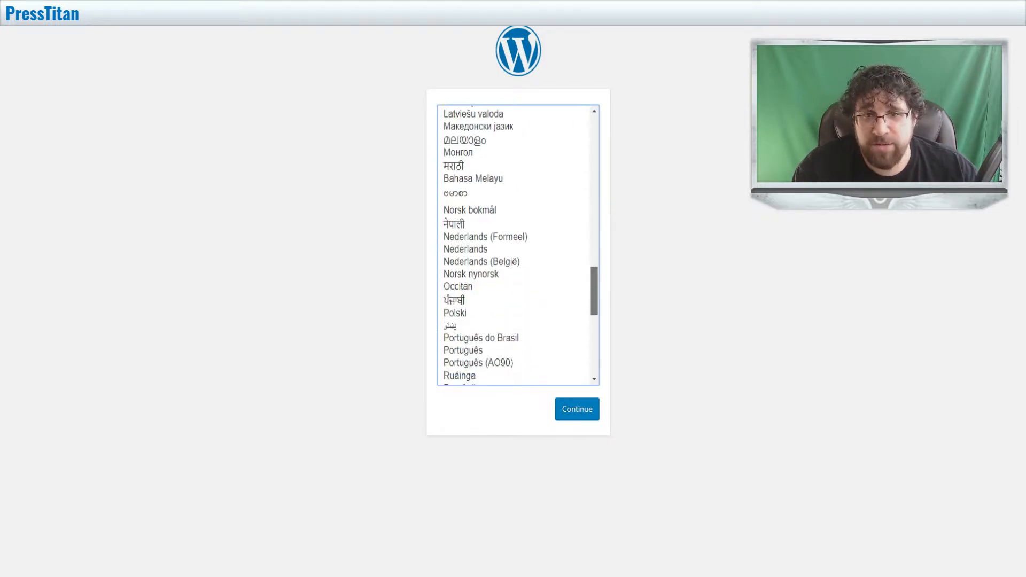
{"action": "scroll", "coordinate": [513, 245], "scroll_direction": "up", "scroll_amount": 13}
{"action": "scroll", "coordinate": [513, 245], "scroll_direction": "up", "scroll_amount": 8}
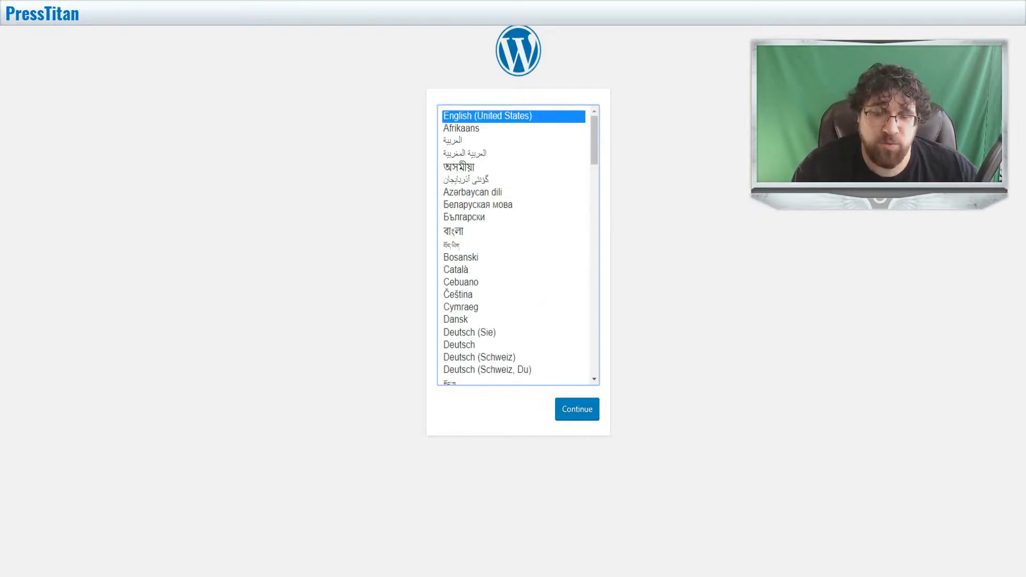
{"action": "left_click", "coordinate": [577, 409]}
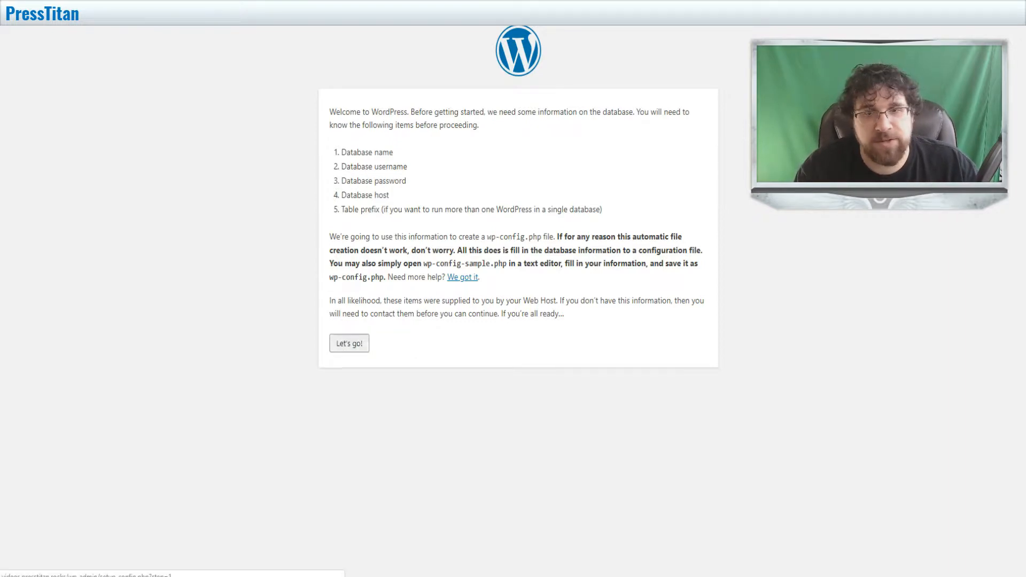
{"action": "left_click", "coordinate": [349, 344]}
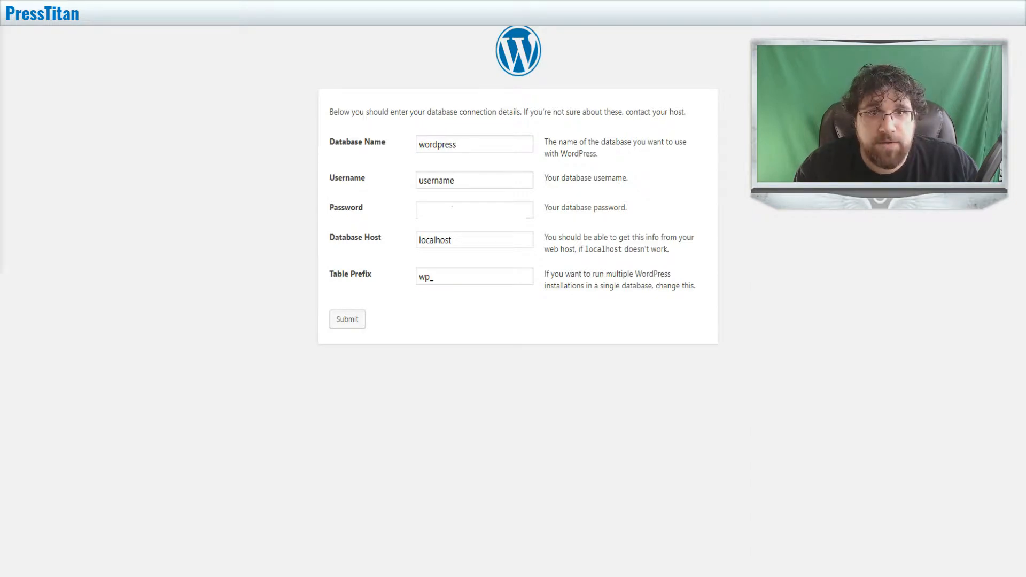
{"action": "key", "text": "Tab"}
{"action": "type", "text": "dthssurutt"}
{"action": "key", "text": "Tab"}
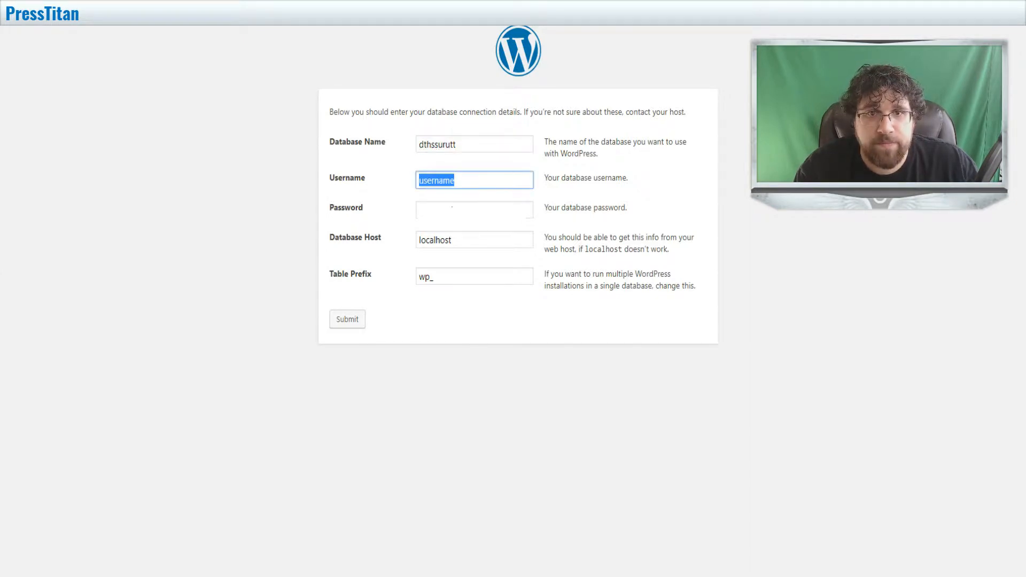
{"action": "type", "text": "dthssurutt"}
{"action": "key", "text": "Tab"}
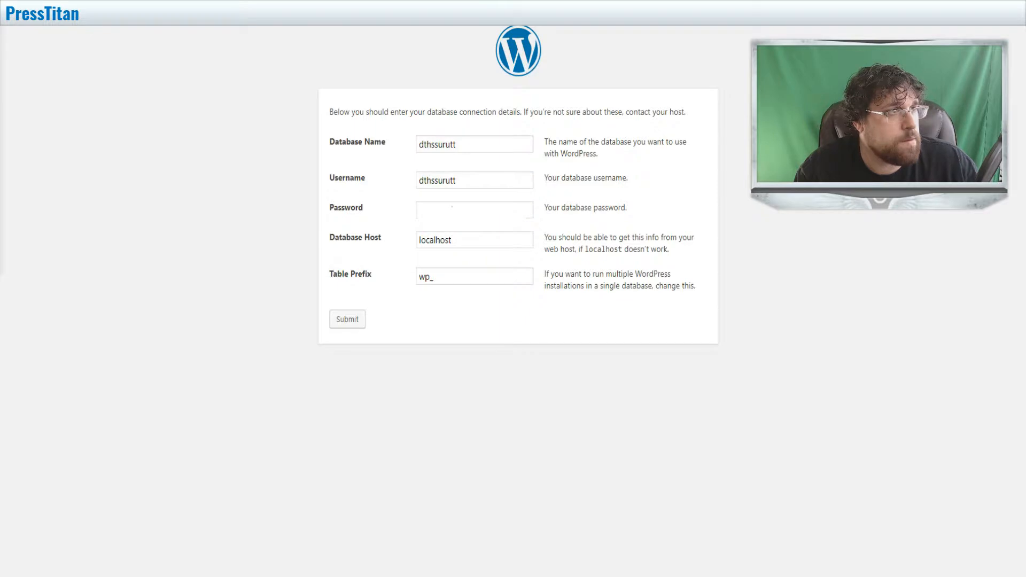
{"action": "key", "text": "alt+Tab"}
{"action": "key", "text": "Tab"}
{"action": "key", "text": "ctrl+v"}
{"action": "key", "text": "alt+Tab"}
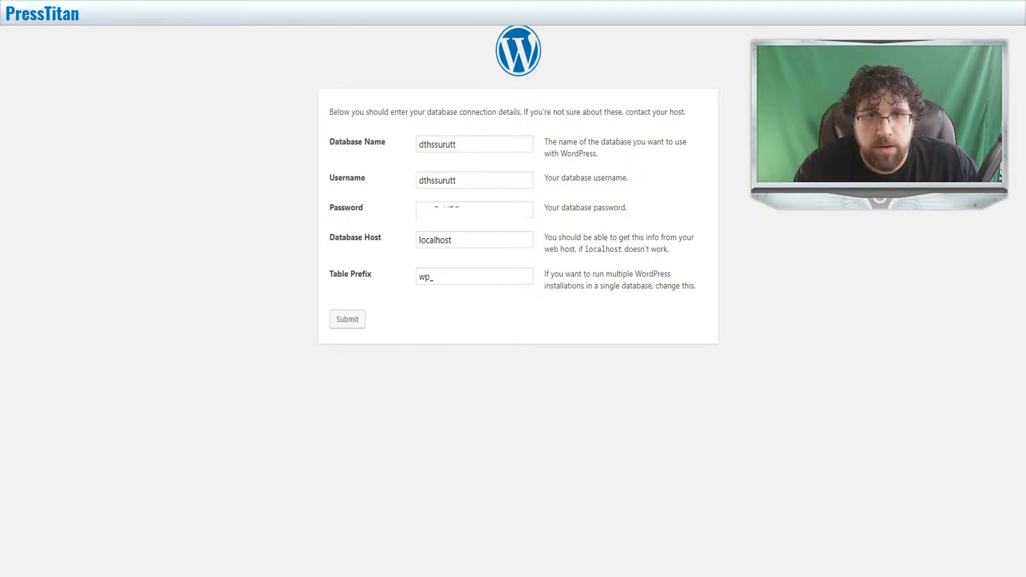
Step: Set the table prefix to wild444dfs_, keeping localhost as the host, then submit the connection details and run the installation
{"action": "left_click", "coordinate": [460, 240]}
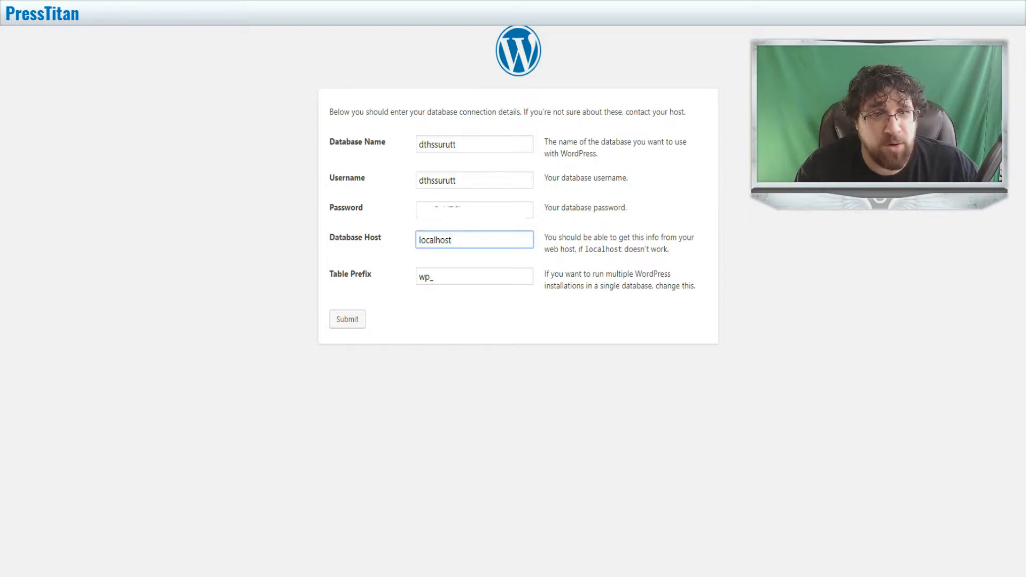
{"action": "key", "text": "Tab"}
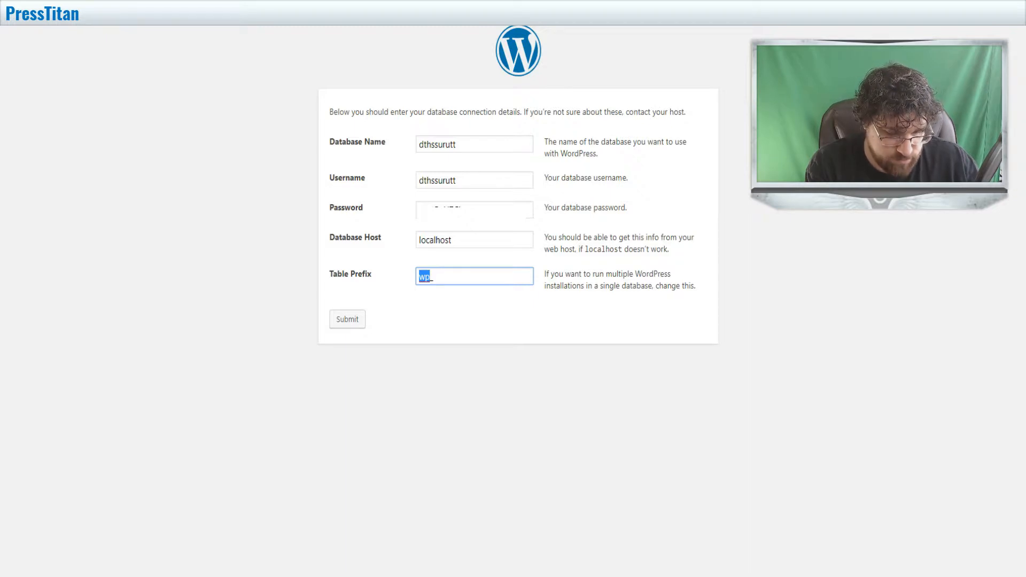
{"action": "type", "text": "wild444dfs"}
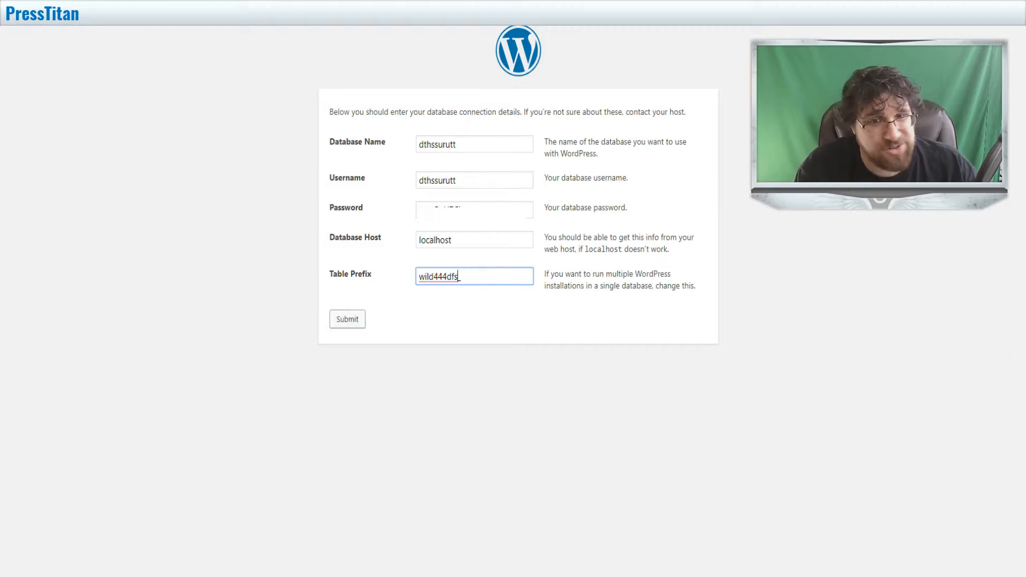
{"action": "left_click", "coordinate": [347, 319]}
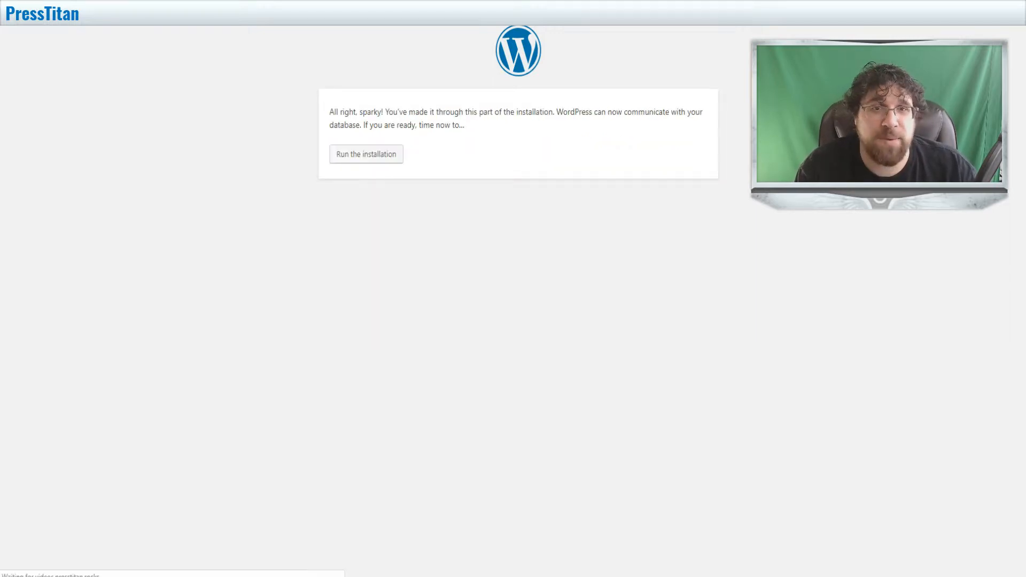
{"action": "left_click", "coordinate": [366, 154]}
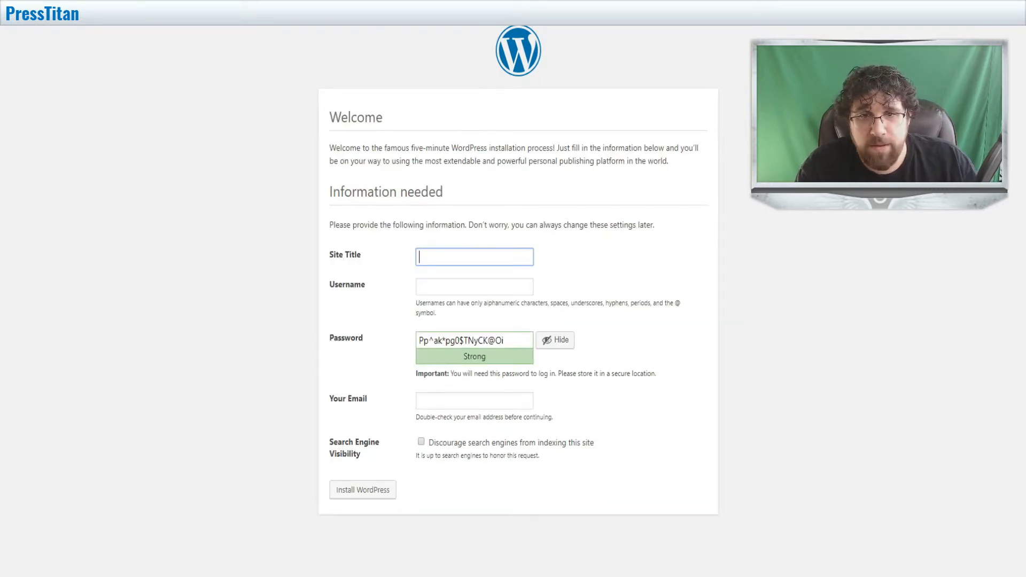
Step: Enter Videos as the site title and iotestmp as the administrator username
{"action": "type", "text": "Videos"}
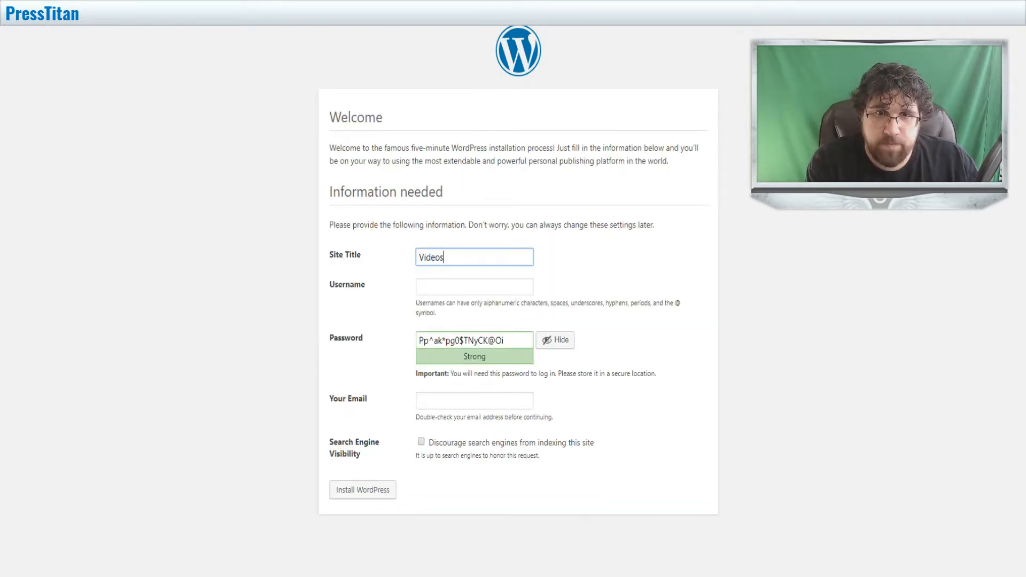
{"action": "key", "text": "Tab"}
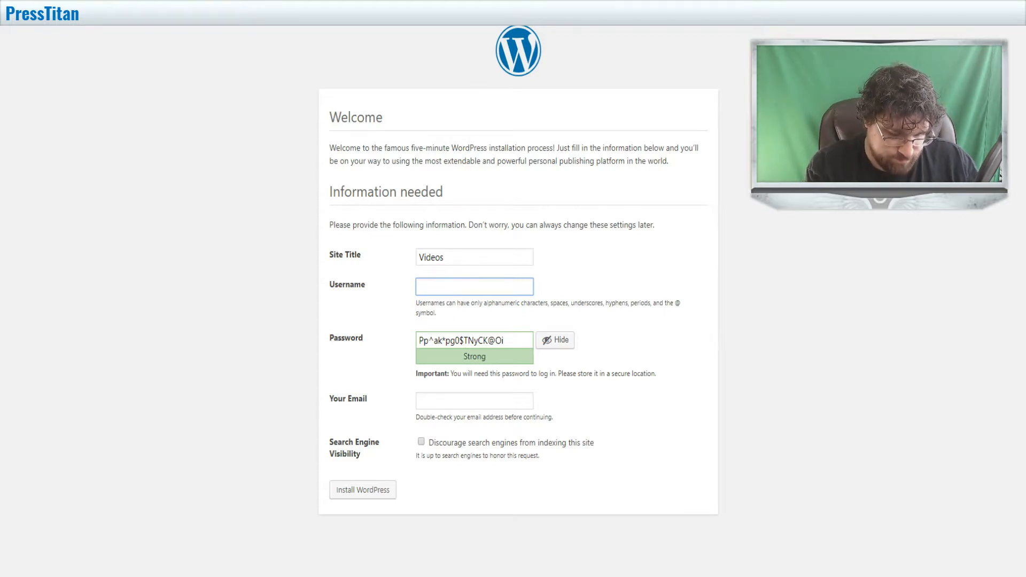
{"action": "type", "text": "iotest"}
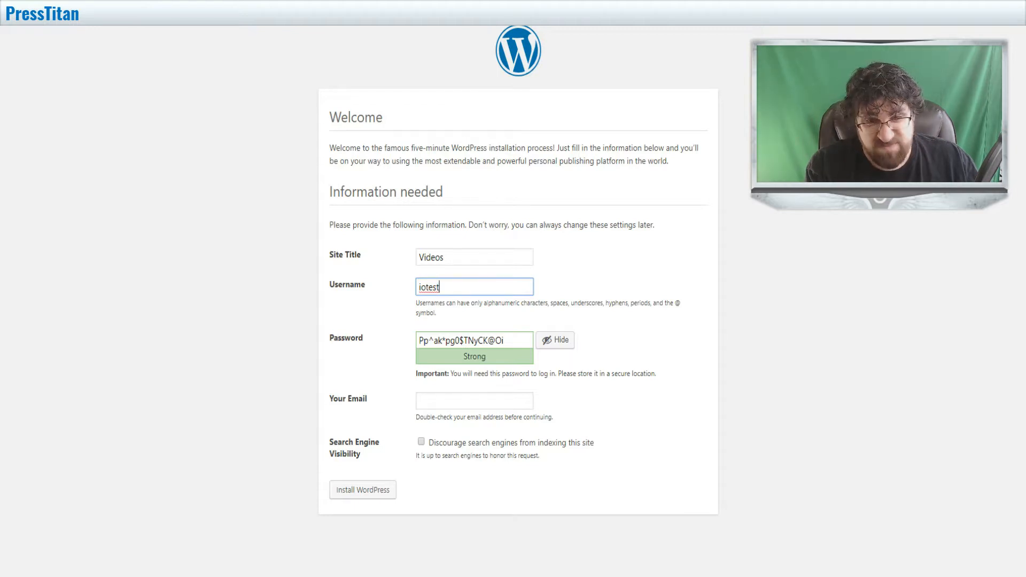
{"action": "type", "text": "mp"}
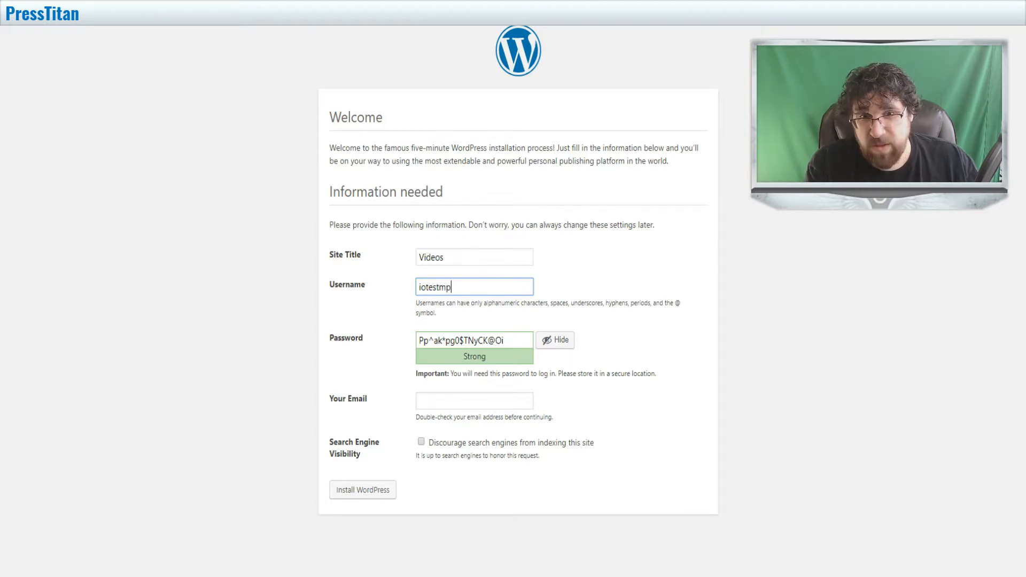
Step: Copy the administrator username and the generated password to store them outside the installer
{"action": "key", "text": "shift+Left"}
{"action": "key", "text": "shift+Left"}
{"action": "key", "text": "shift+Left"}
{"action": "key", "text": "shift+Left"}
{"action": "key", "text": "shift+Left"}
{"action": "key", "text": "shift+Left"}
{"action": "key", "text": "shift+Left"}
{"action": "key", "text": "shift+Left"}
{"action": "key", "text": "ctrl+c"}
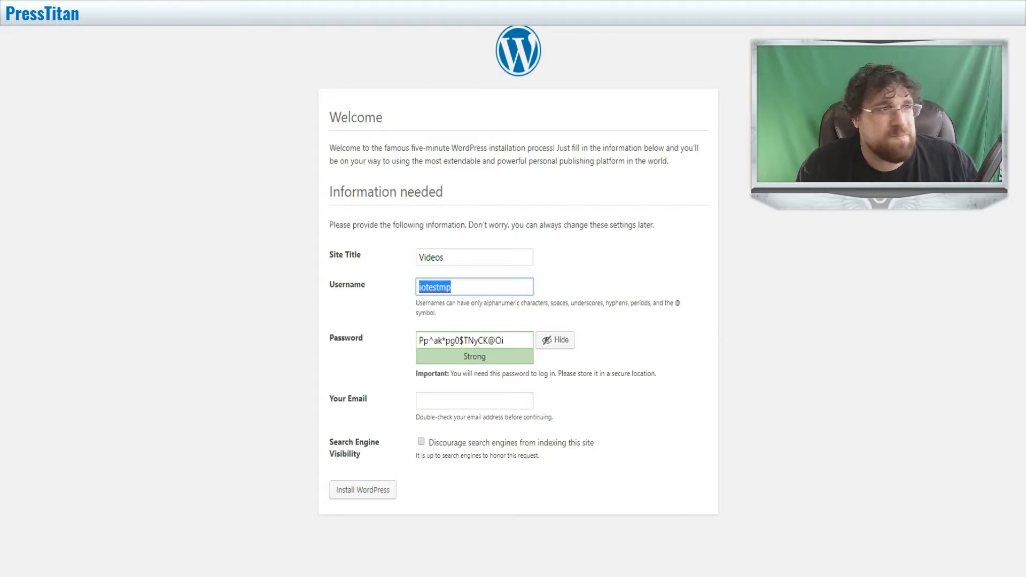
{"action": "key", "text": "alt+Tab"}
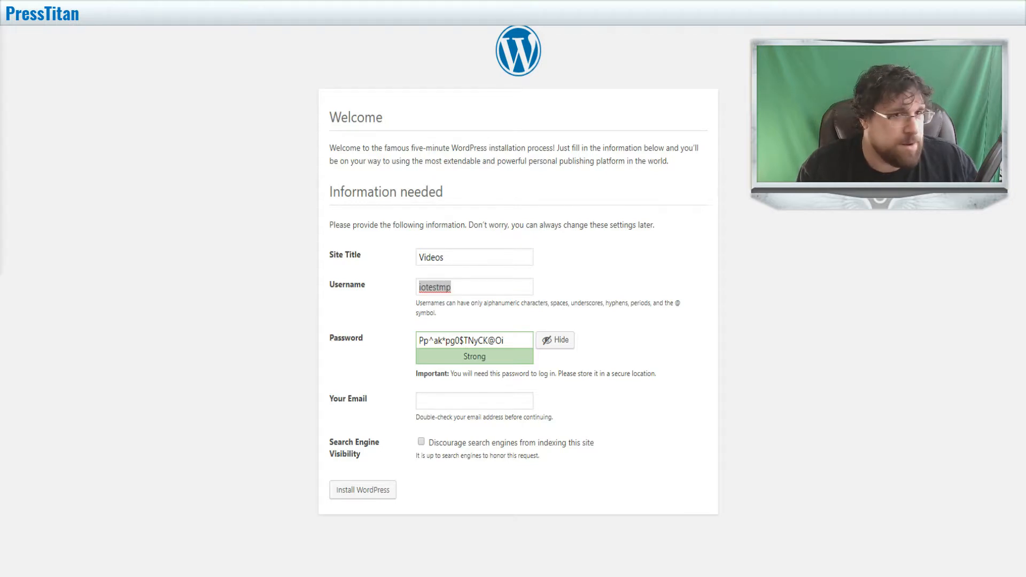
{"action": "left_click", "coordinate": [465, 341]}
{"action": "left_click_drag", "start_coordinate": [505, 340], "coordinate": [418, 340]}
{"action": "key", "text": "alt+Tab"}
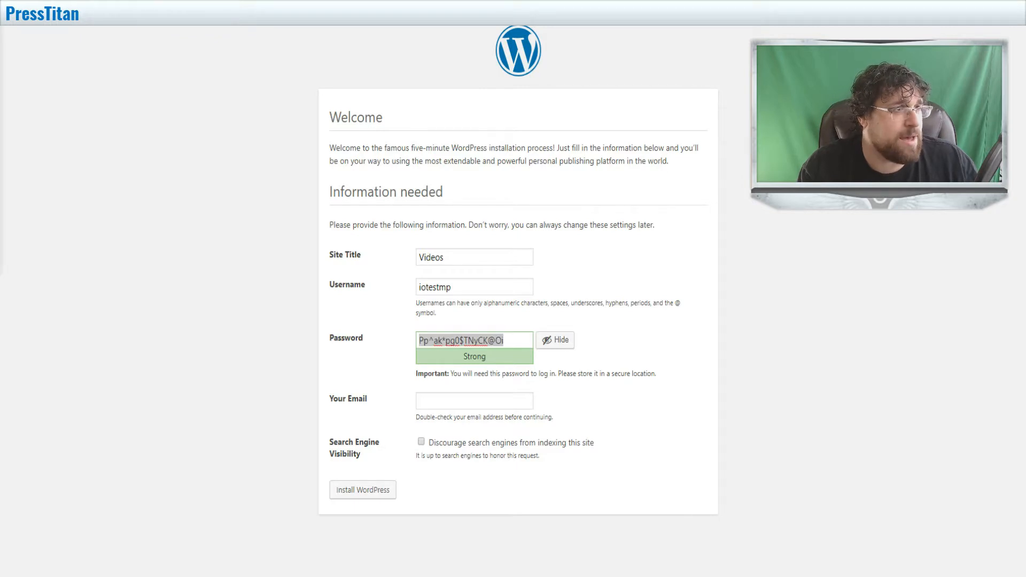
{"action": "left_click", "coordinate": [267, 391]}
Step: Fill in the administrator's email from the saved suggestions and discourage search engines from indexing the site
{"action": "left_click", "coordinate": [475, 401]}
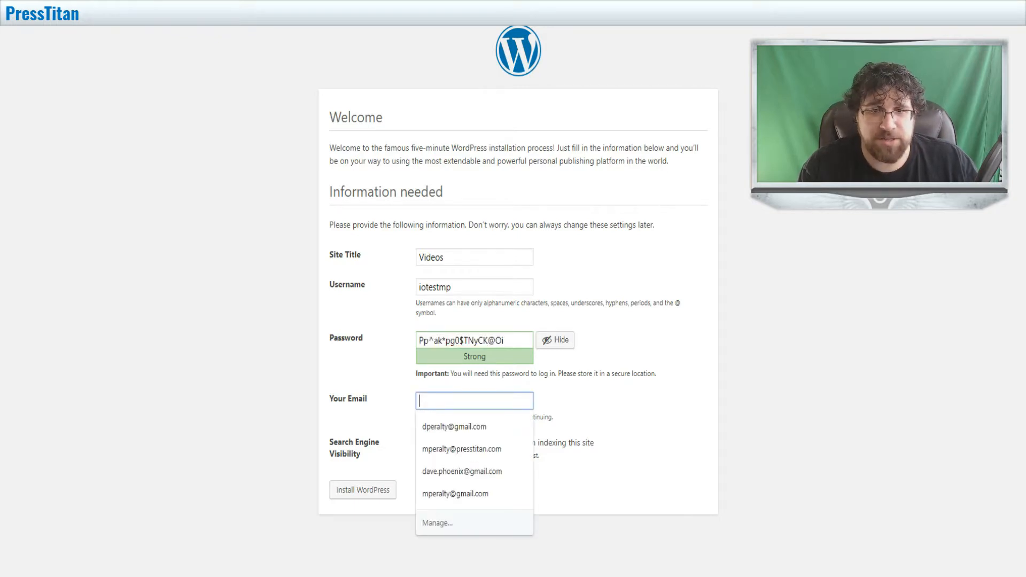
{"action": "key", "text": "Down"}
{"action": "key", "text": "Down"}
{"action": "key", "text": "Return"}
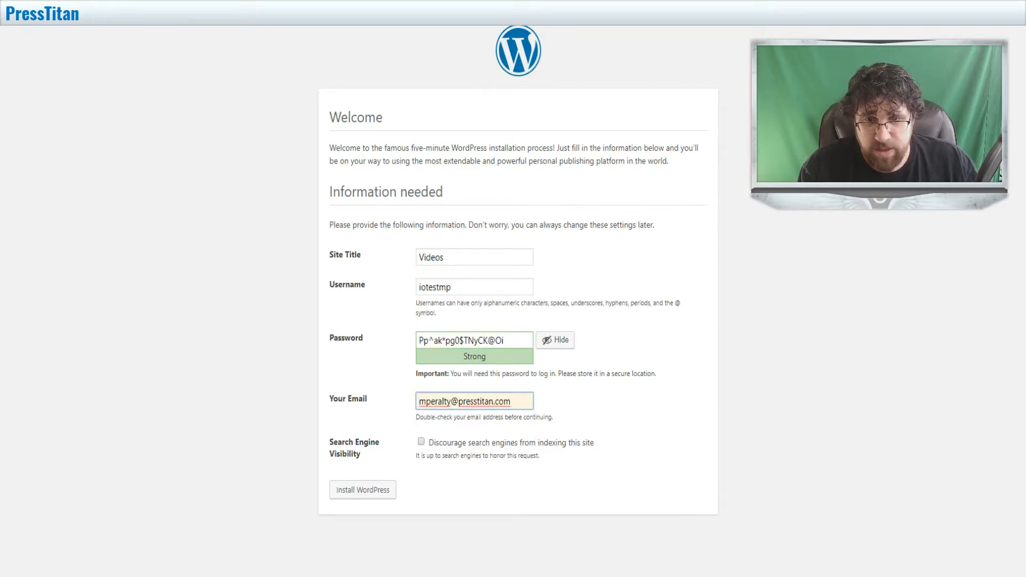
{"action": "left_click", "coordinate": [421, 442]}
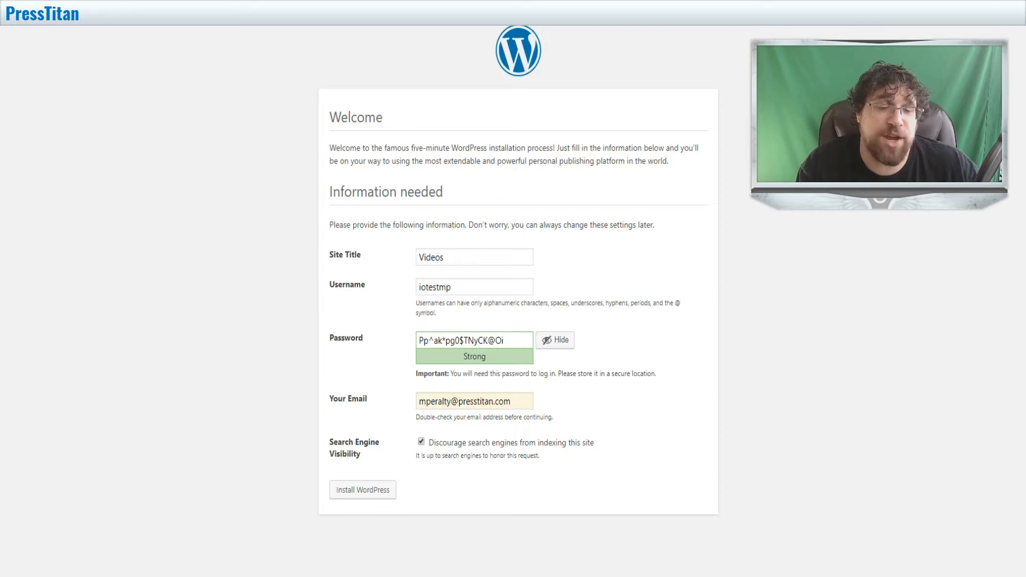
Step: Install WordPress and proceed to the site's login page
{"action": "left_click", "coordinate": [363, 489]}
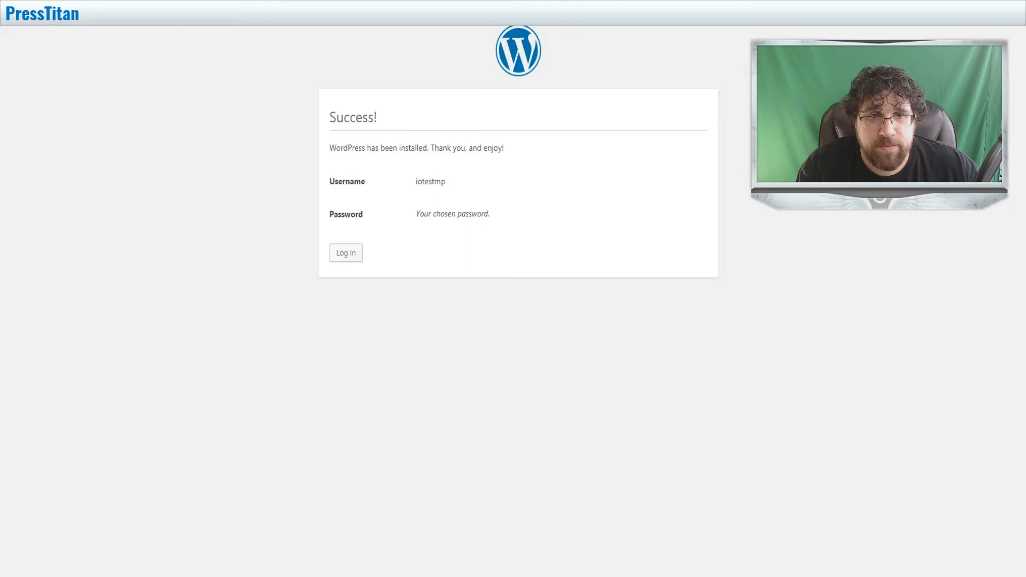
{"action": "left_click", "coordinate": [346, 253]}
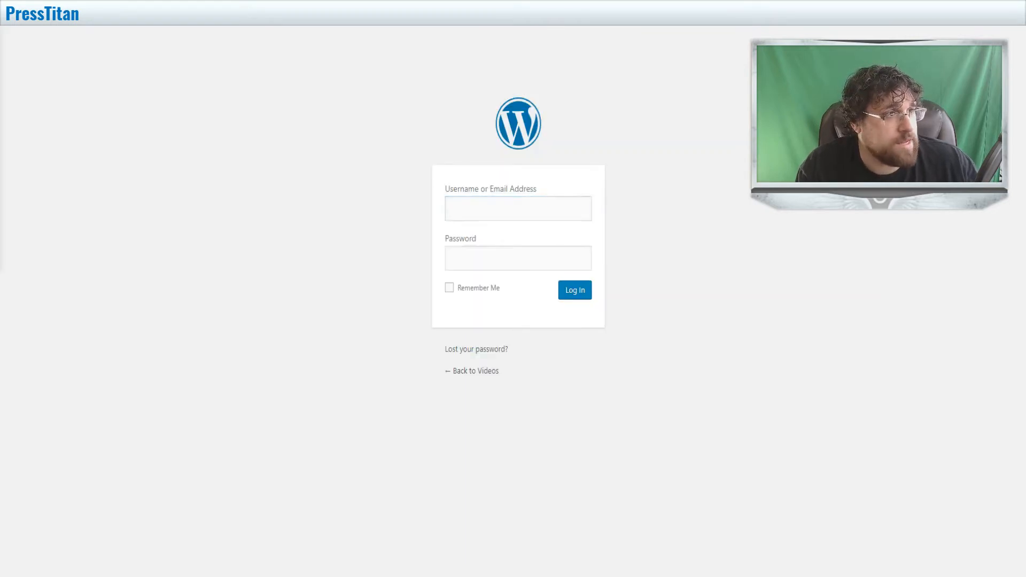
Step: Log in to the new WordPress site with the stored username iotestmp and the administrator password
{"action": "key", "text": "alt+Tab"}
{"action": "key", "text": "ctrl+v"}
{"action": "key", "text": "Tab"}
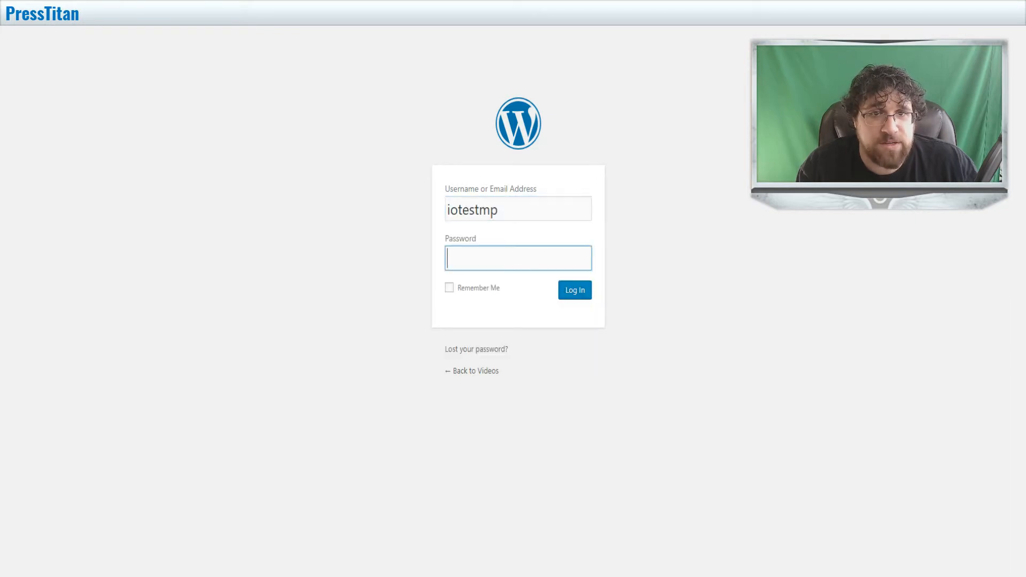
{"action": "key", "text": "alt+Tab"}
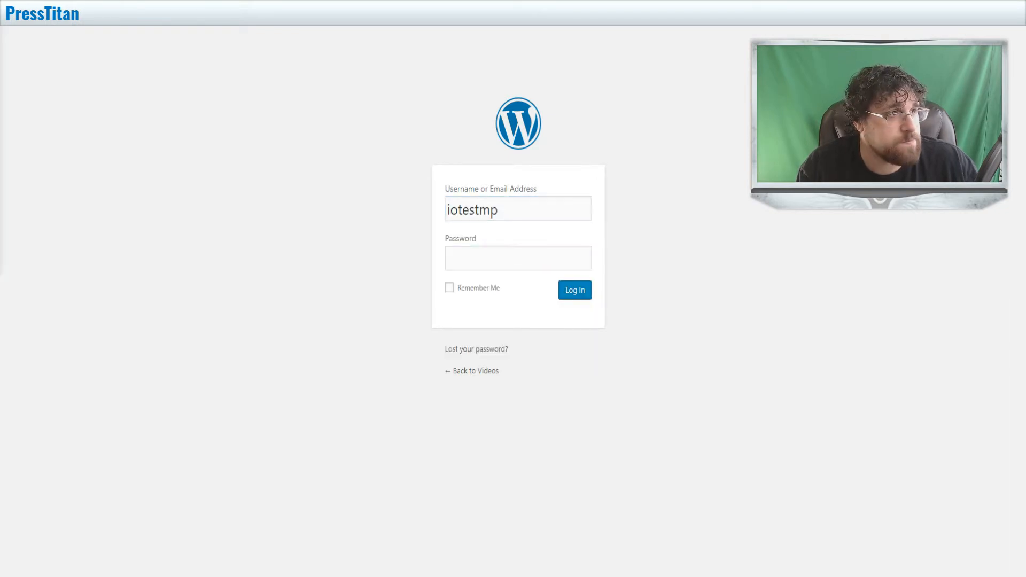
{"action": "key", "text": "alt+Tab"}
{"action": "key", "text": "ctrl+v"}
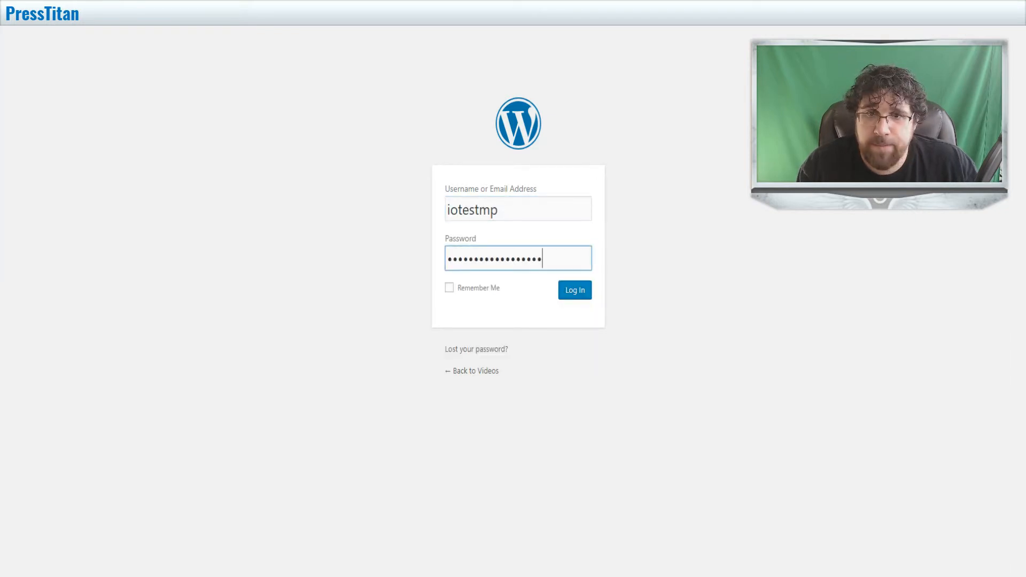
{"action": "key", "text": "Return"}
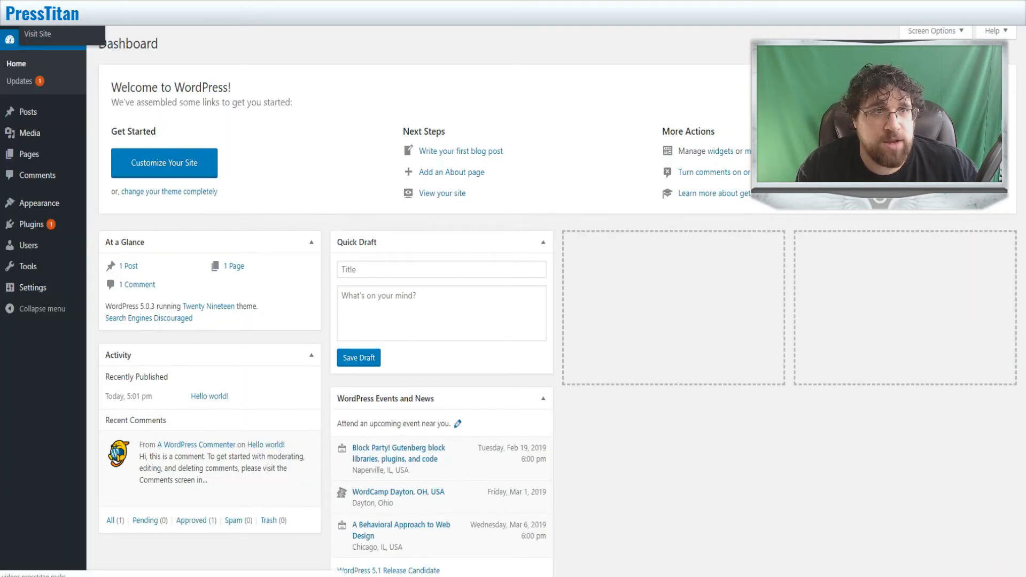
Step: Open the site's public front page in a separate tab and look over its default content down the page
{"action": "right_click", "coordinate": [41, 35]}
{"action": "left_click", "coordinate": [69, 45]}
{"action": "key", "text": "ctrl+Tab"}
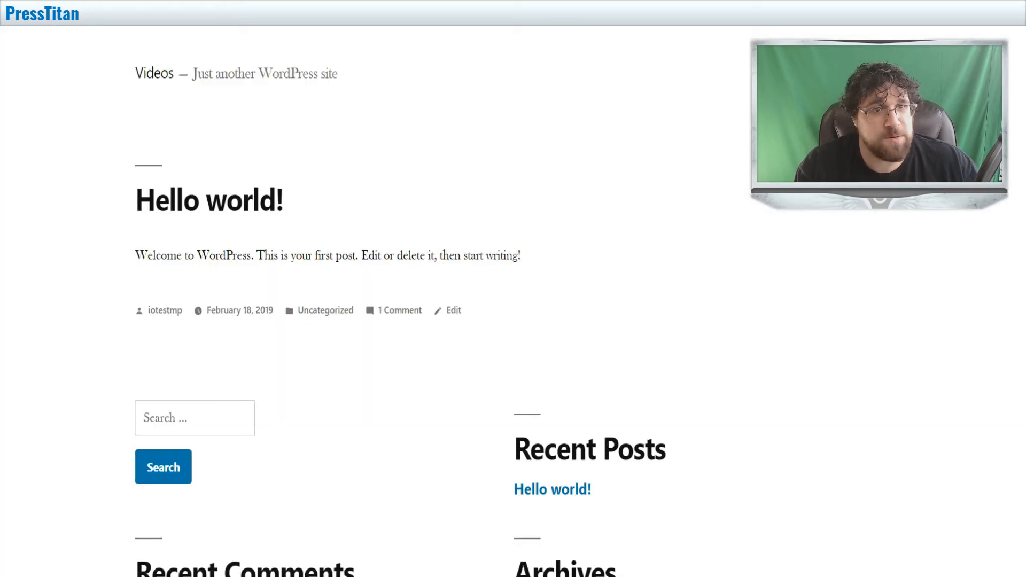
{"action": "scroll", "coordinate": [513, 288], "scroll_direction": "down", "scroll_amount": 7}
{"action": "scroll", "coordinate": [513, 288], "scroll_direction": "up", "scroll_amount": 7}
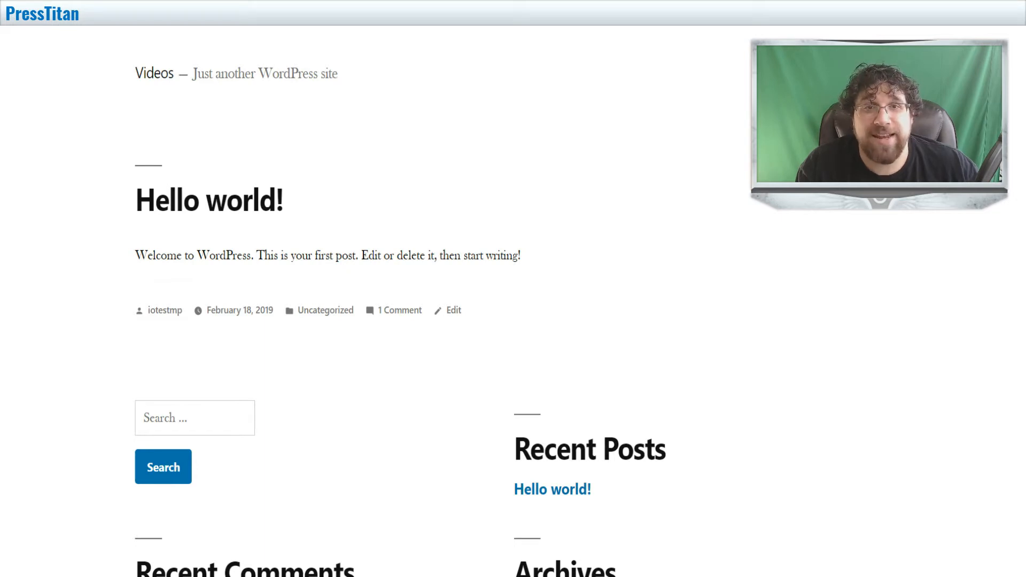
Step: From the admin area's available updates, update the Akismet Anti-Spam plugin to 4.1.1, then return to the dashboard by way of the installed plugins list
{"action": "key", "text": "ctrl+shift+Tab"}
{"action": "left_click", "coordinate": [19, 81]}
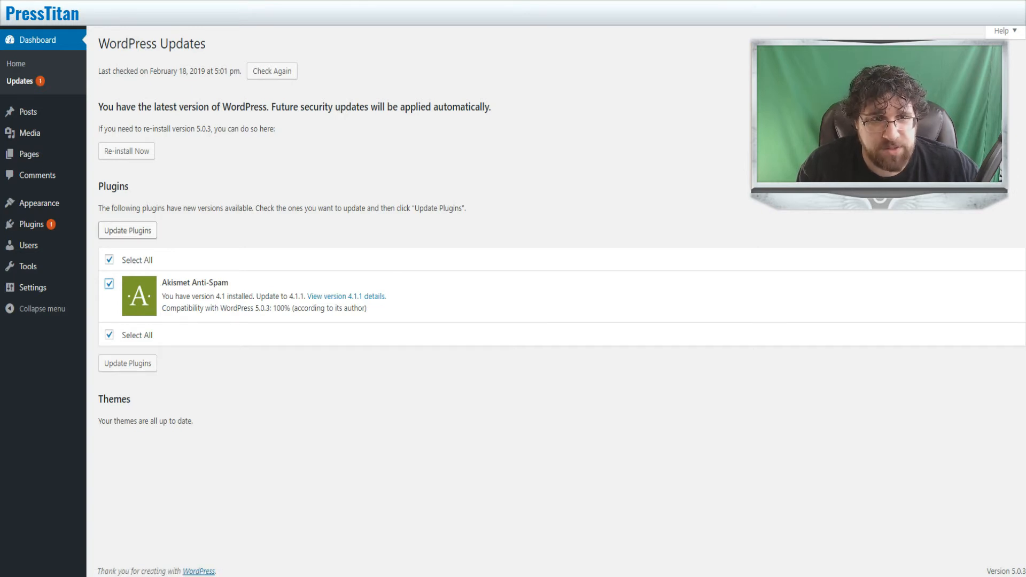
{"action": "left_click", "coordinate": [127, 363]}
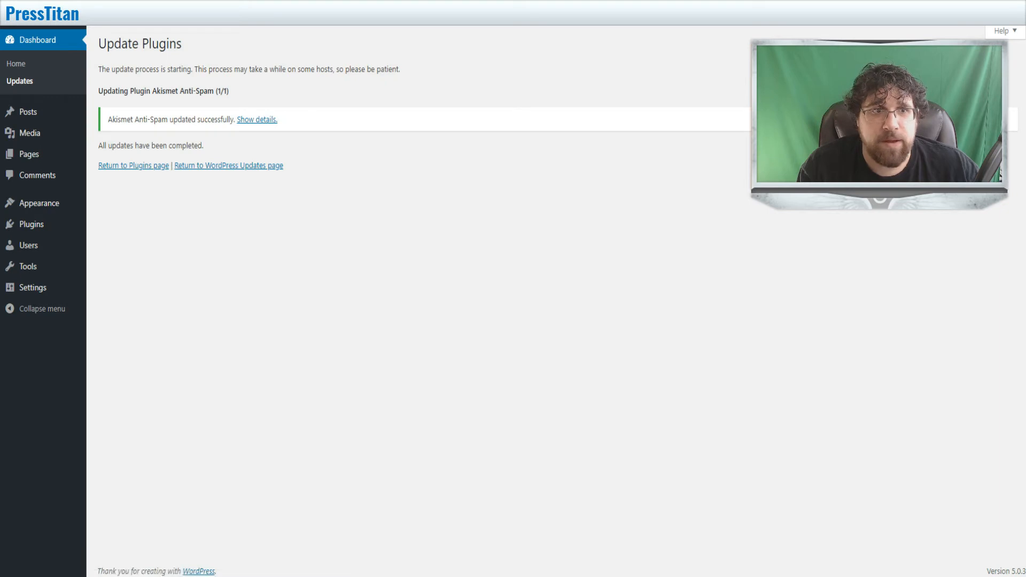
{"action": "left_click", "coordinate": [133, 166]}
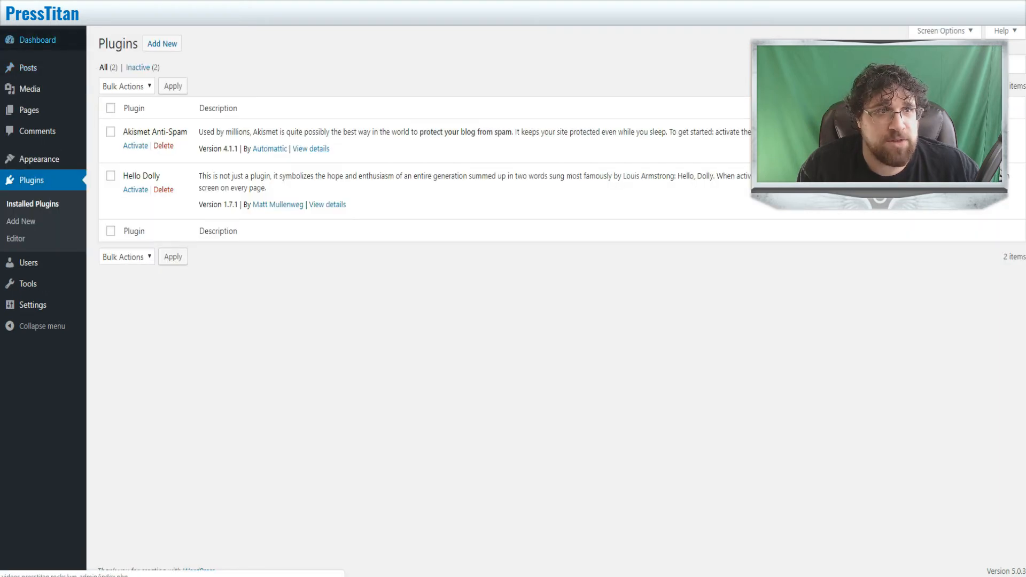
{"action": "left_click", "coordinate": [37, 39]}
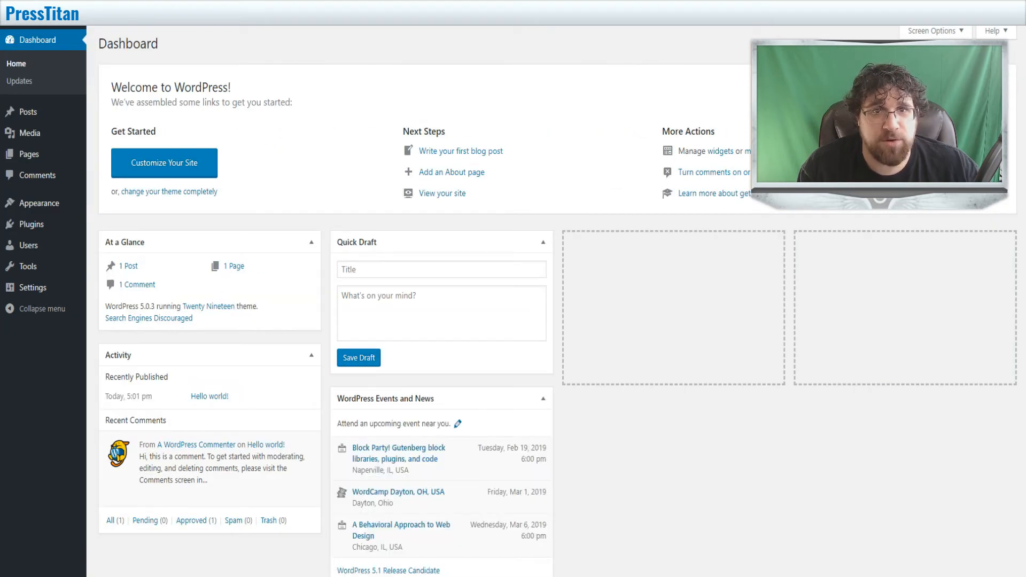